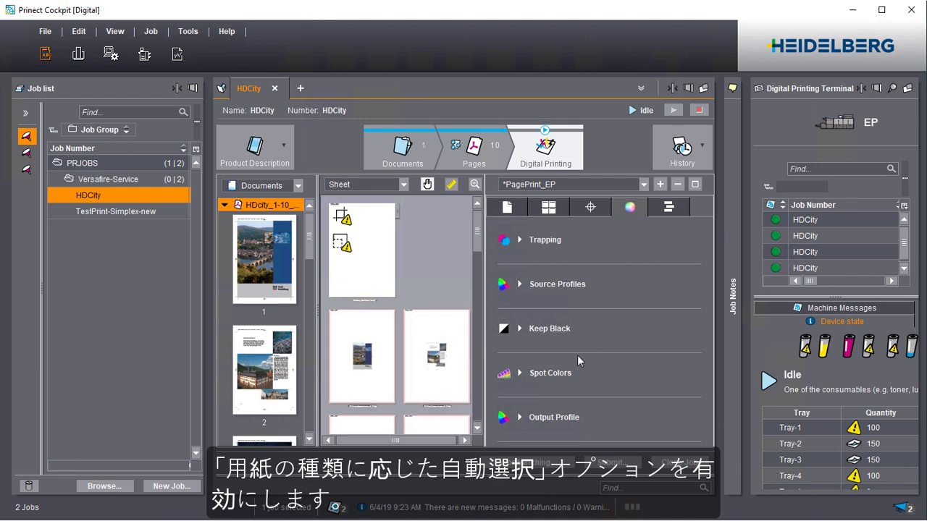
Step: Replace isotype4.icc with automatic selection by paper type as the HDCity output profile for inopa-tecno-a4-250g
{"action": "left_click", "coordinate": [519, 418]}
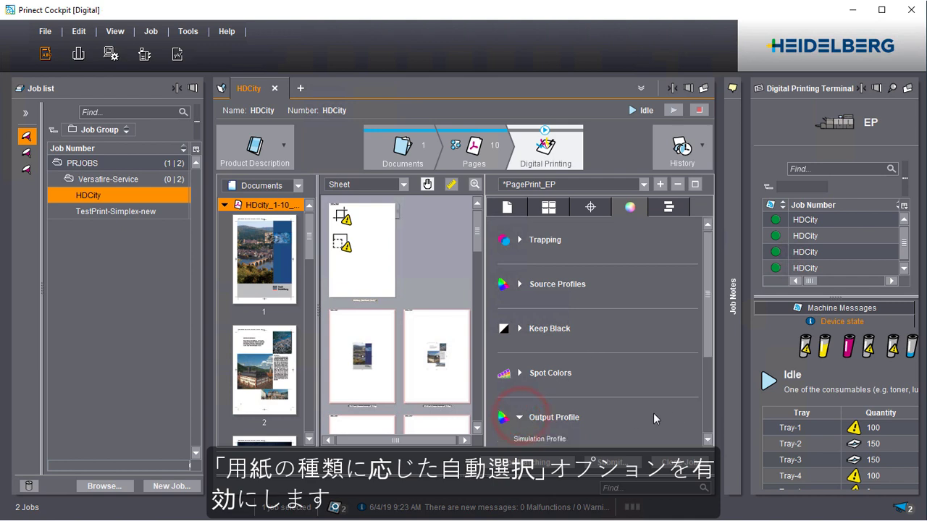
{"action": "left_click", "coordinate": [707, 414]}
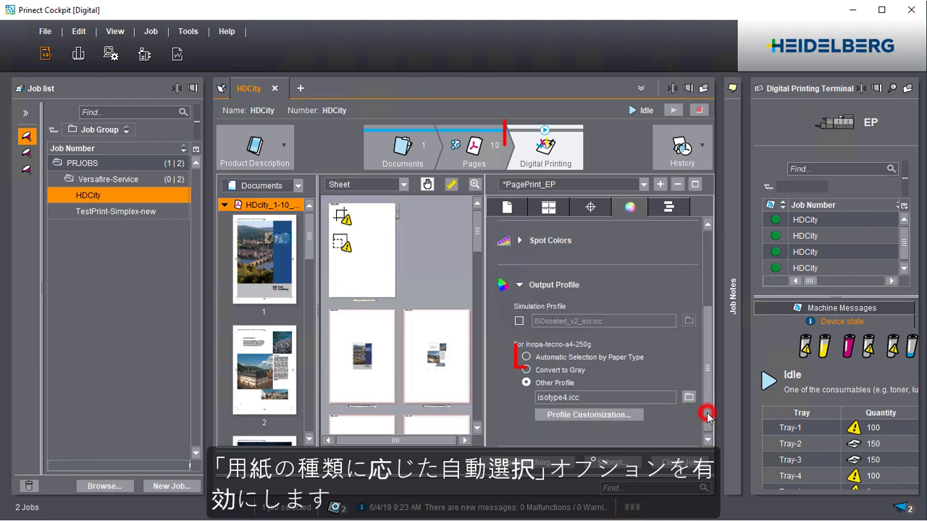
{"action": "left_click", "coordinate": [576, 359]}
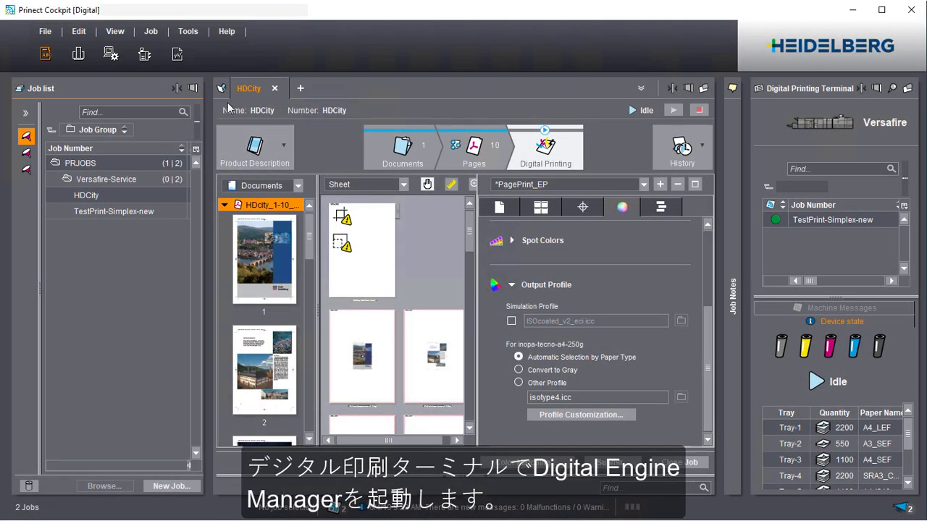
Step: Open the Versafire digital printing terminal and launch Digital Engine Manager from it
{"action": "left_click", "coordinate": [145, 58]}
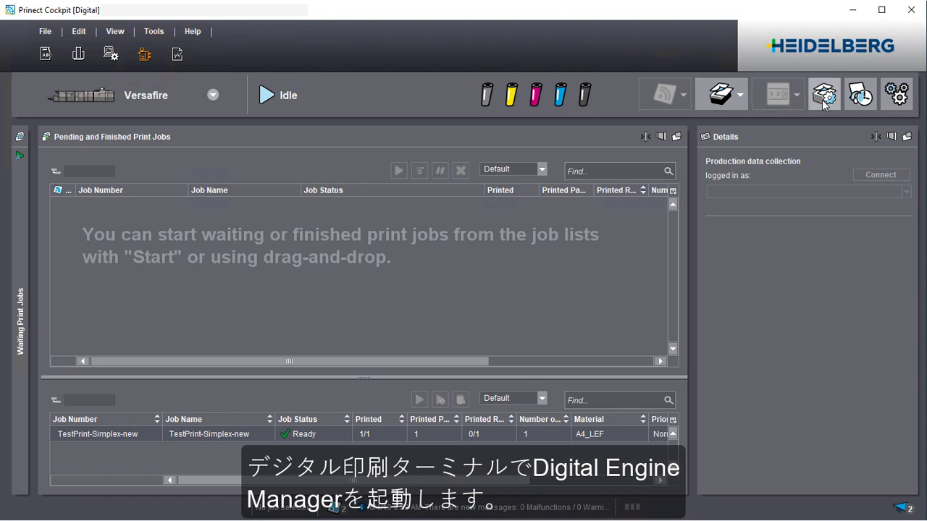
{"action": "left_click", "coordinate": [824, 95]}
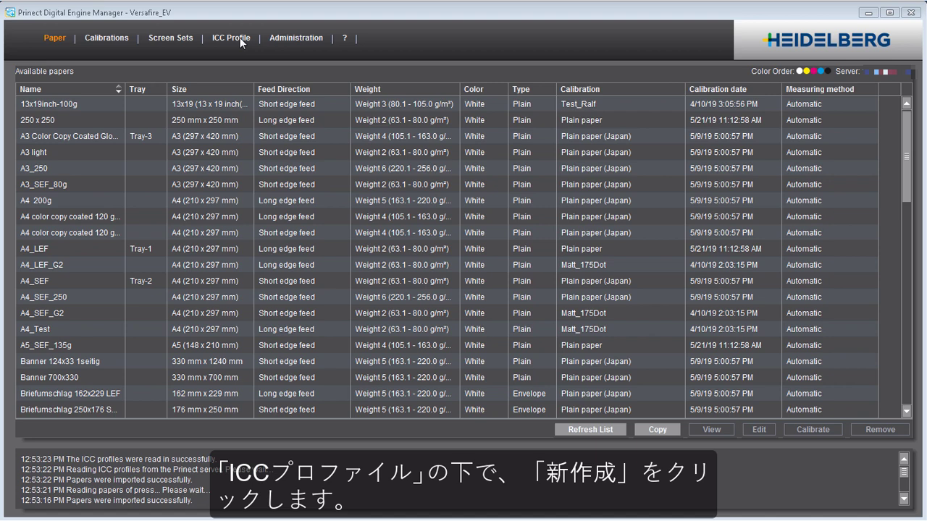
Step: Start a new custom ICC profile for Tray-2 A4_SEF paper using the X-Rite Eye-One iSis measuring device
{"action": "left_click", "coordinate": [239, 37]}
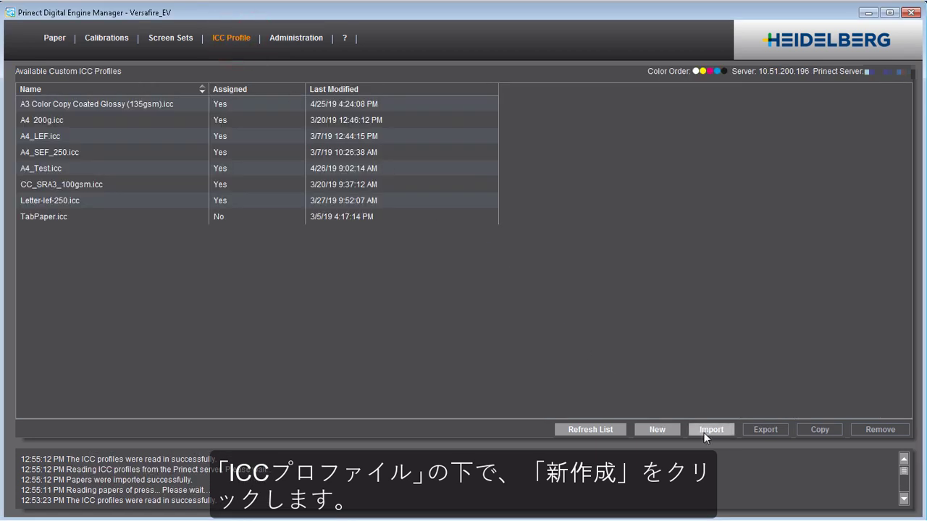
{"action": "left_click", "coordinate": [673, 428]}
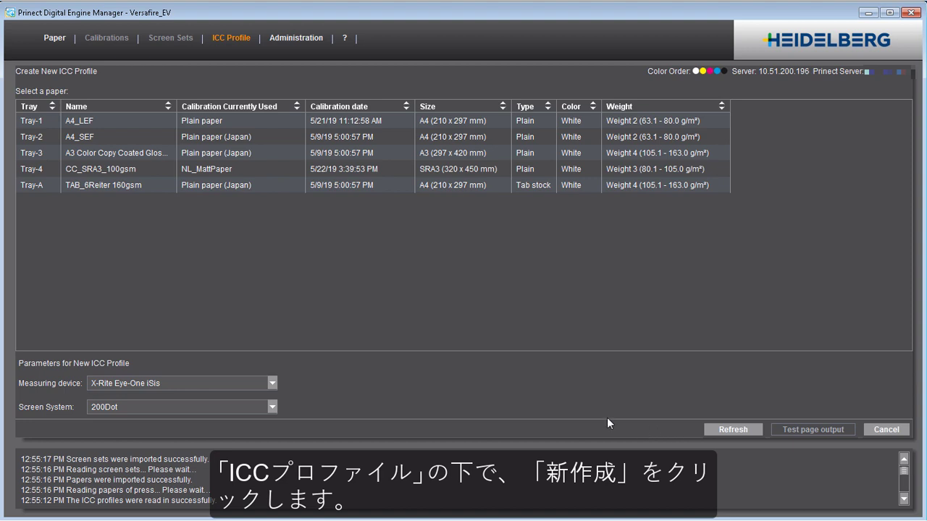
{"action": "left_click", "coordinate": [158, 139]}
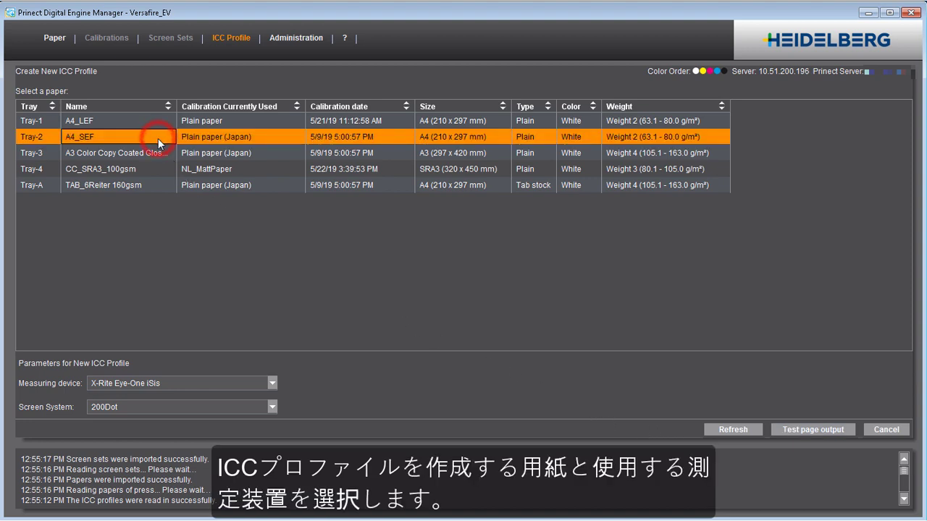
{"action": "left_click", "coordinate": [272, 383]}
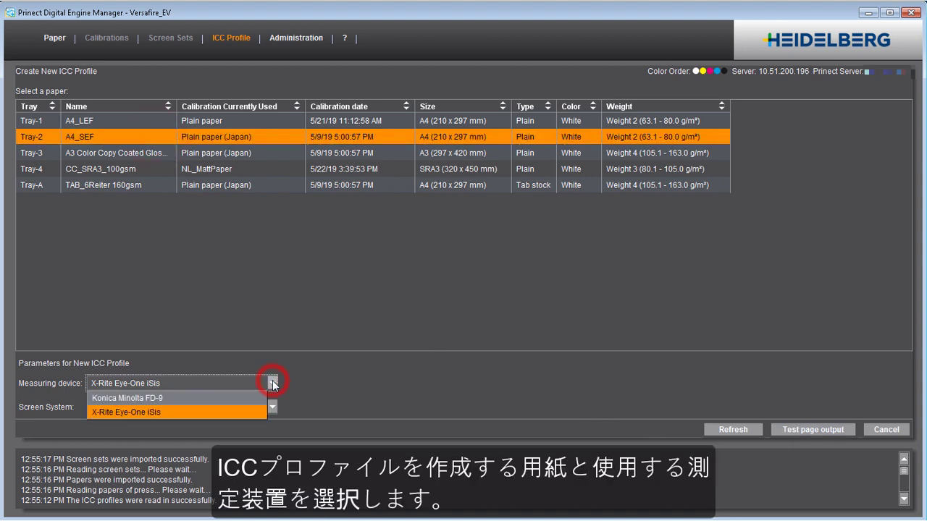
{"action": "left_click", "coordinate": [273, 384]}
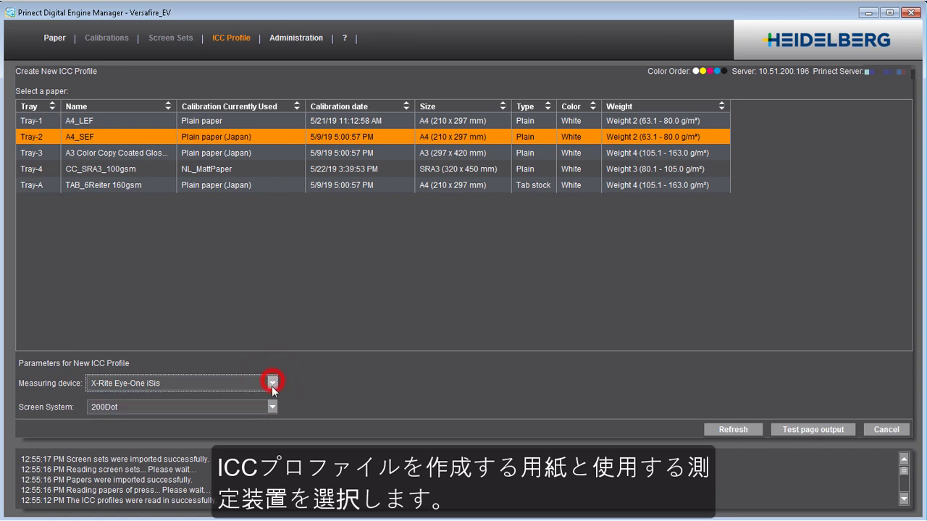
{"action": "left_click", "coordinate": [273, 407]}
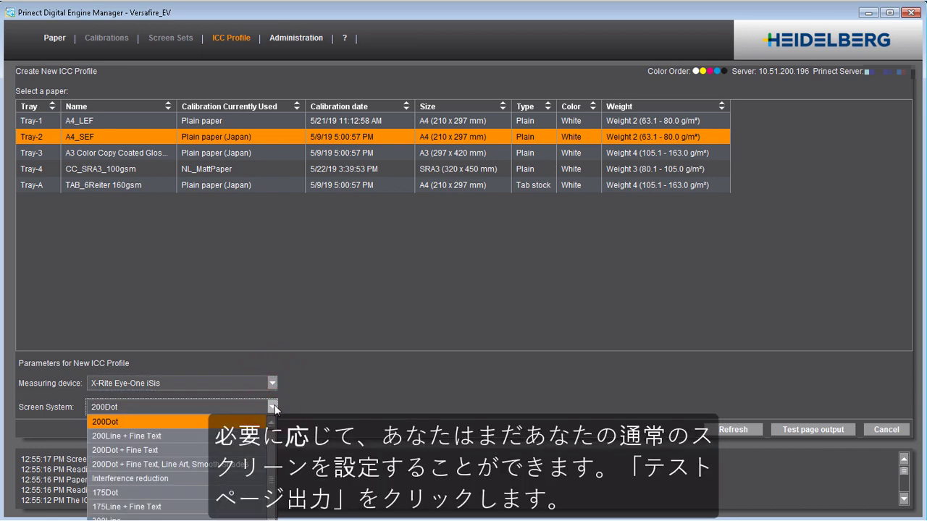
Step: Print 15 copies of the 200Dot A4_SEF test page to the Finisher Upper Tray
{"action": "left_click", "coordinate": [273, 407]}
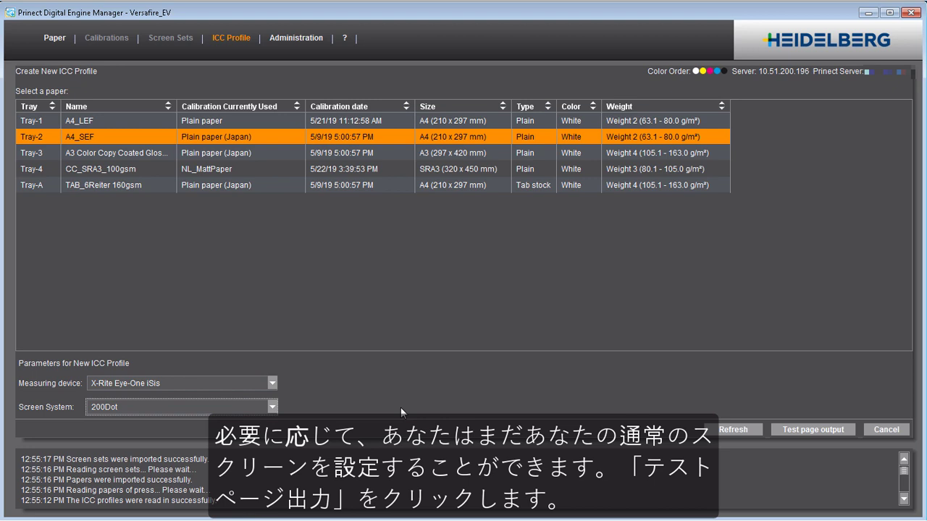
{"action": "left_click", "coordinate": [787, 427]}
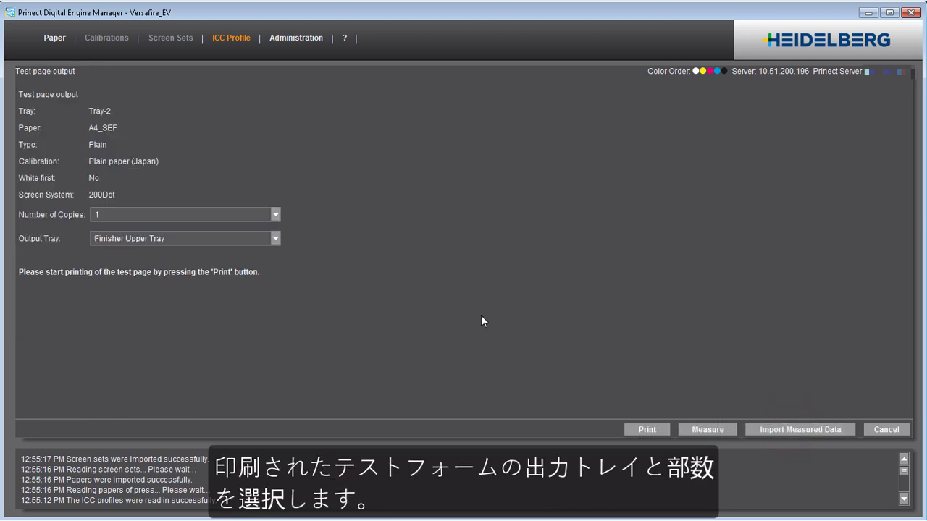
{"action": "left_click", "coordinate": [275, 243]}
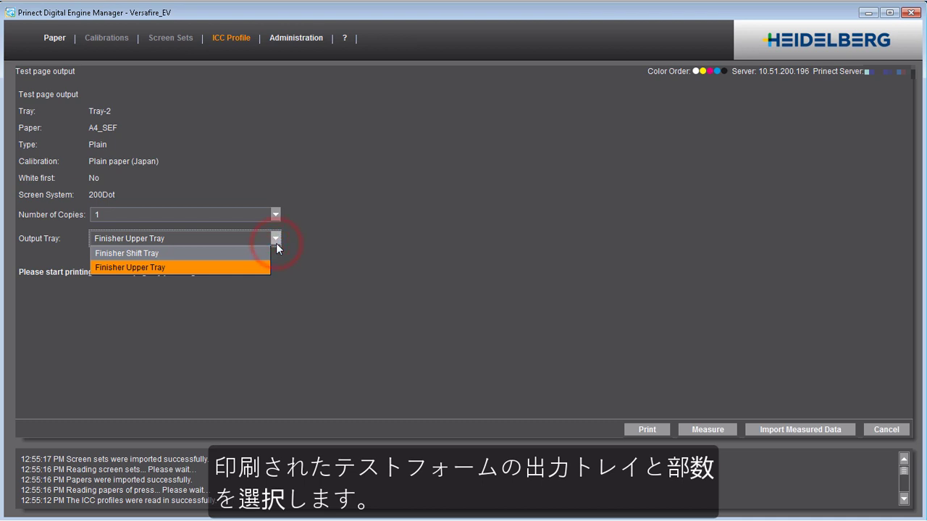
{"action": "left_click", "coordinate": [276, 243]}
{"action": "left_click", "coordinate": [275, 214]}
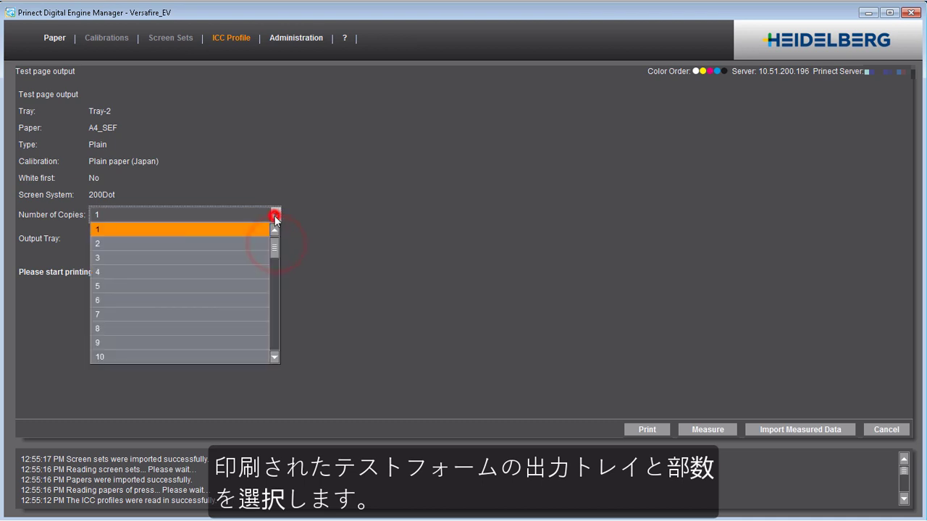
{"action": "left_click", "coordinate": [276, 279]}
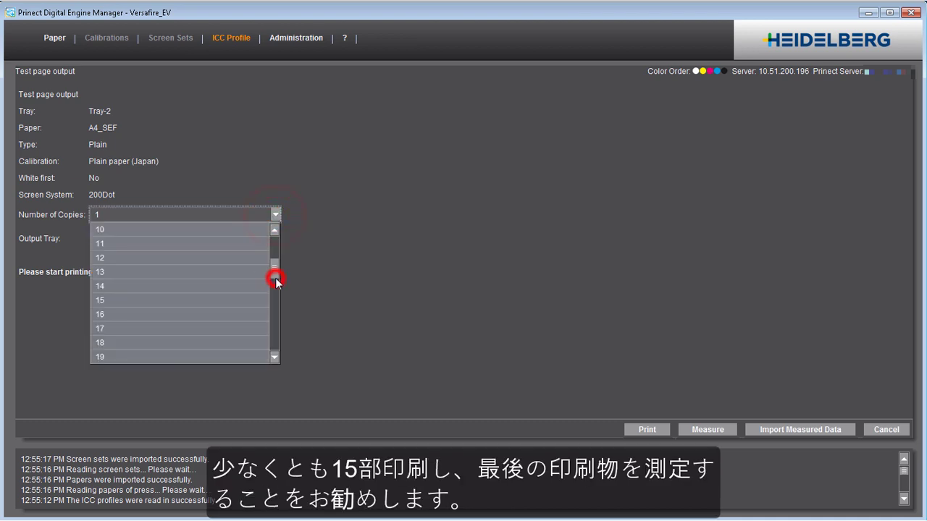
{"action": "left_click", "coordinate": [220, 302]}
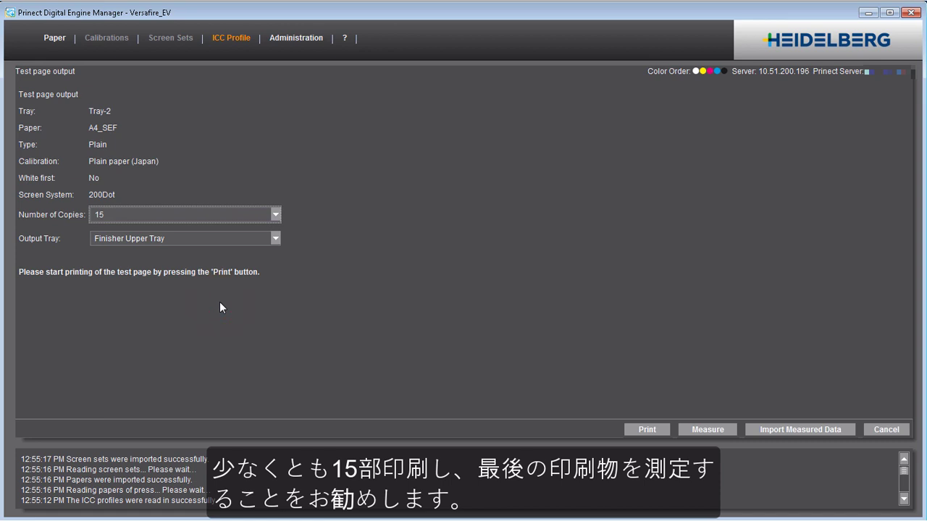
{"action": "left_click", "coordinate": [640, 431]}
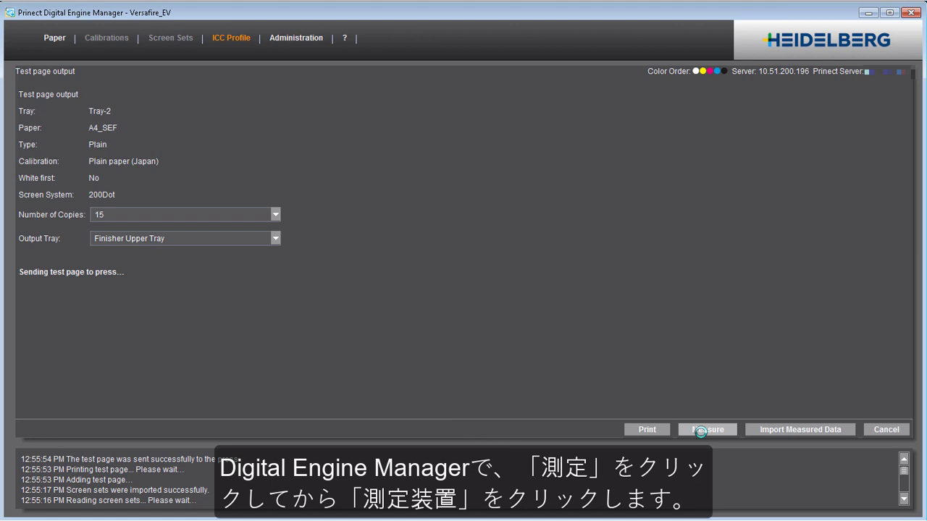
Step: Begin measuring the printed test page and calibrate the i1 iSis measuring device
{"action": "left_click", "coordinate": [701, 430]}
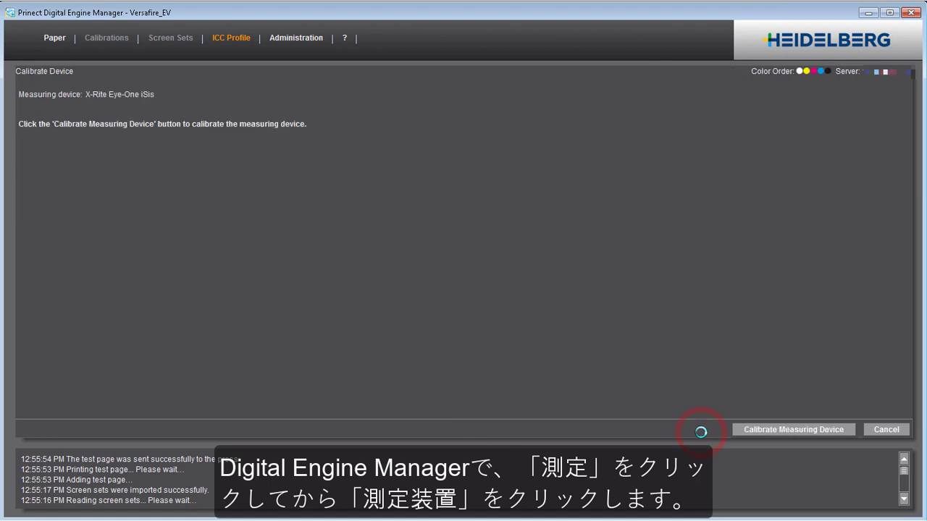
{"action": "left_click", "coordinate": [752, 428]}
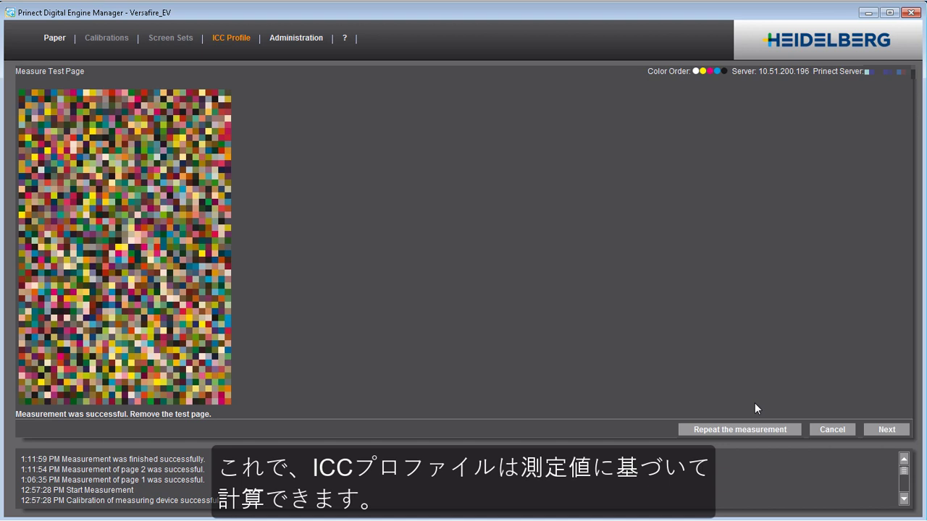
Step: Advance to ICC profile generation with 260 % total area coverage and GCR 50
{"action": "left_click", "coordinate": [878, 430]}
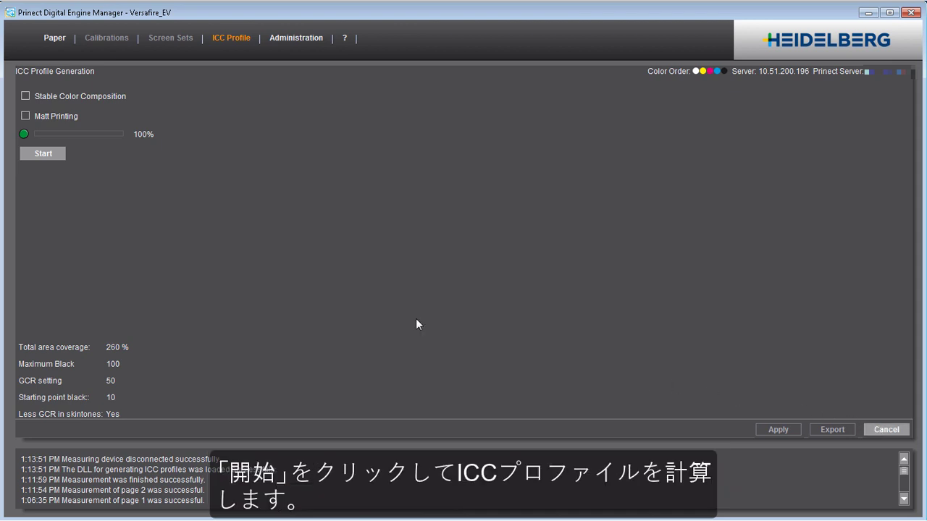
Step: Calculate the A4_SEF.icc profile from the measurements and apply it to the paper
{"action": "left_click", "coordinate": [43, 153]}
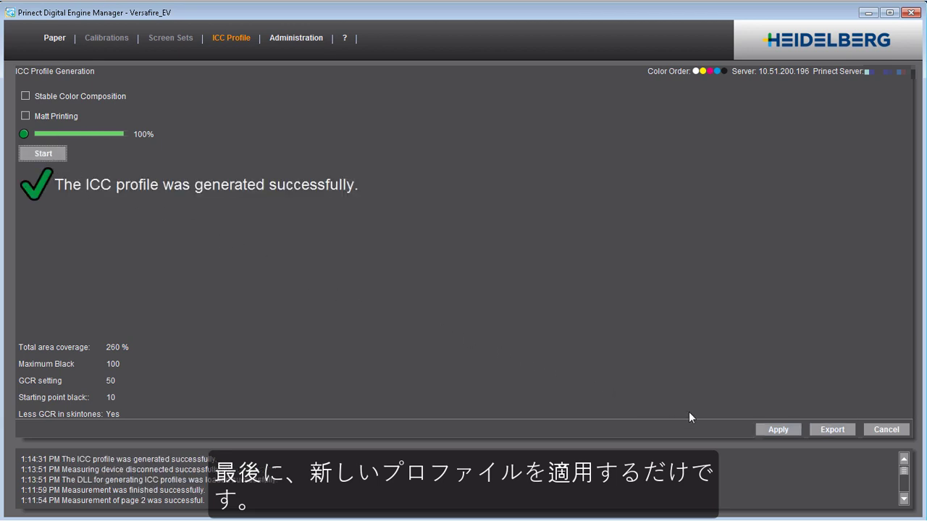
{"action": "left_click", "coordinate": [768, 429]}
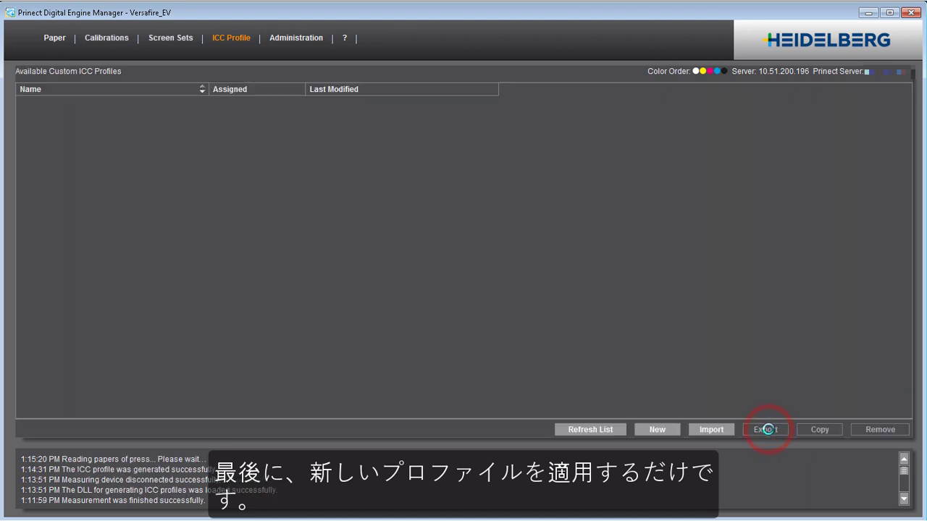